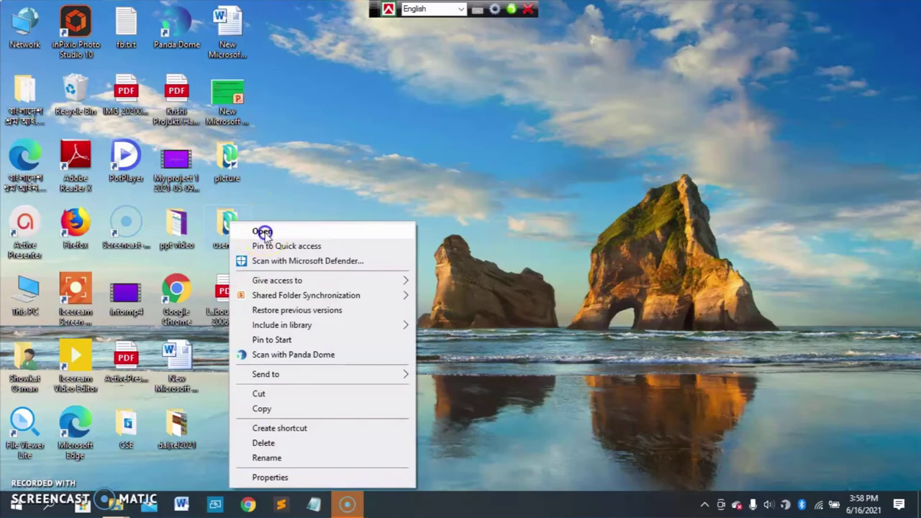
Open the picture subfolder inside the usemap folder, look over its image and HTML files, and close the window
left_click(263, 232)
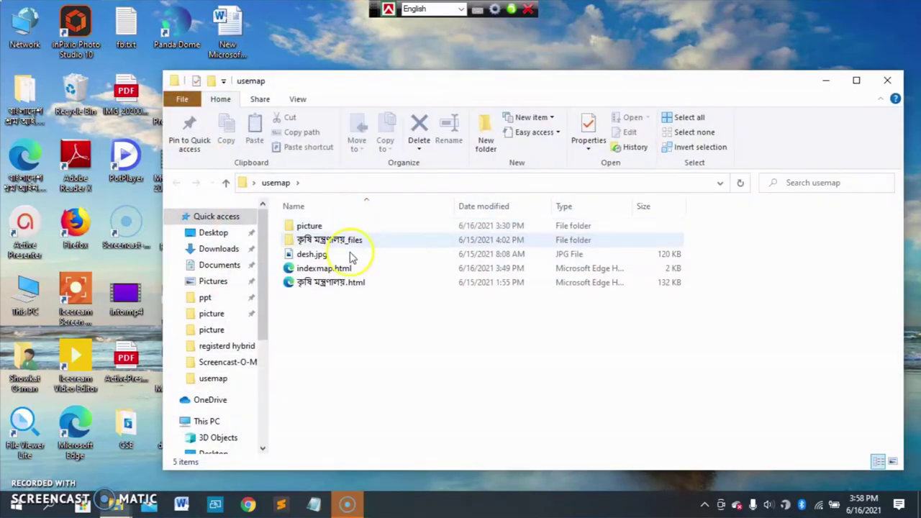
left_click(311, 227)
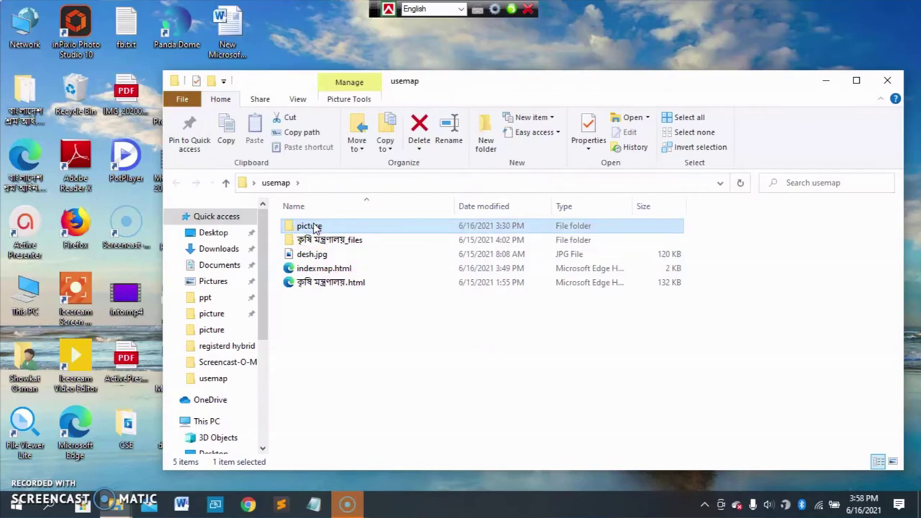
left_click(314, 227)
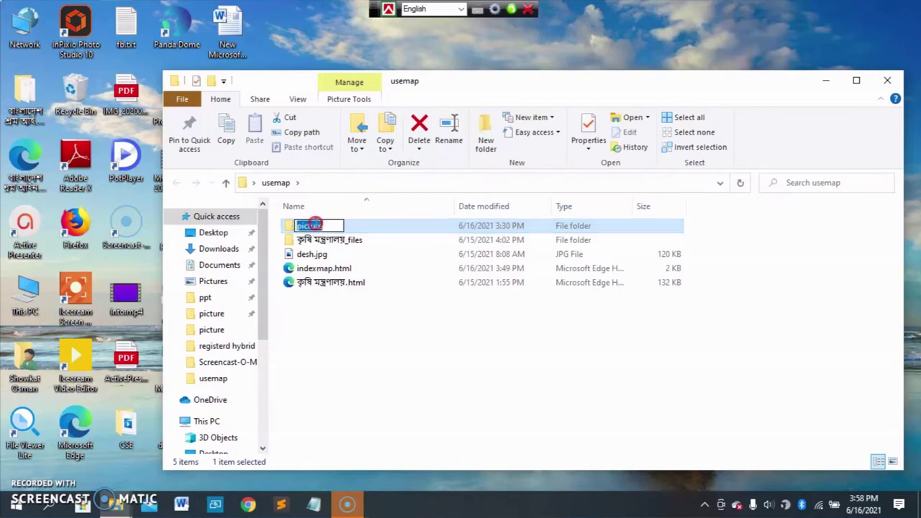
right_click(317, 227)
left_click(512, 333)
left_click(511, 333)
right_click(307, 229)
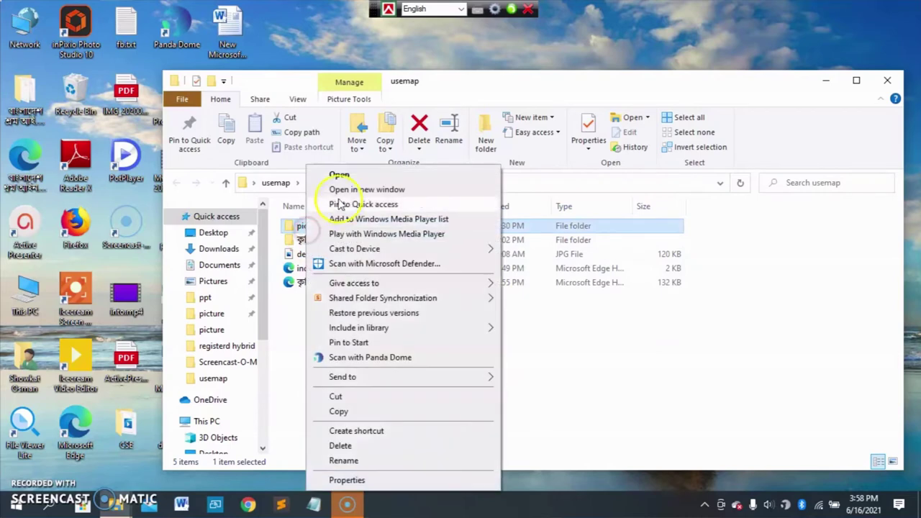
left_click(339, 175)
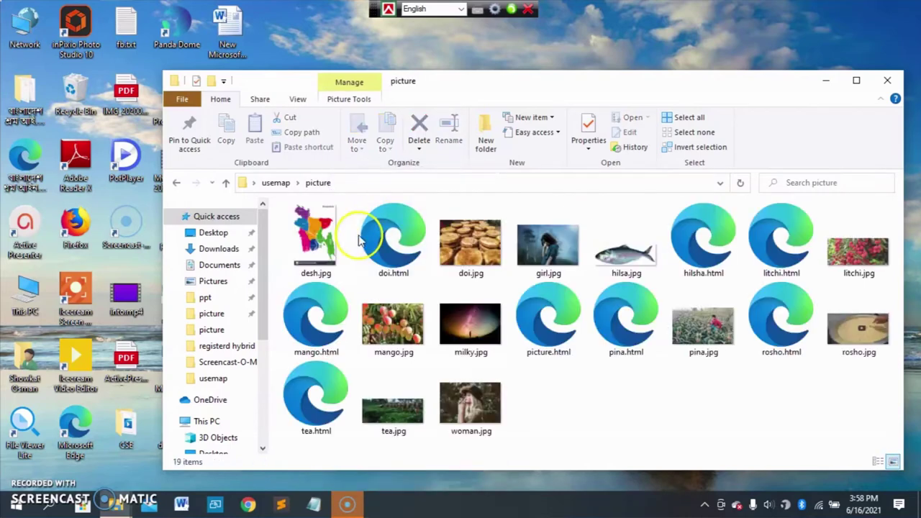
left_click(311, 244)
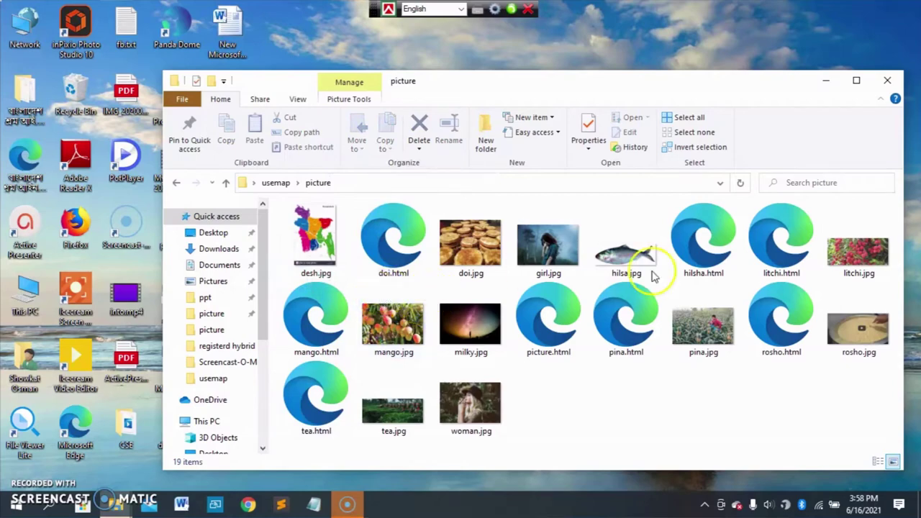
left_click(890, 81)
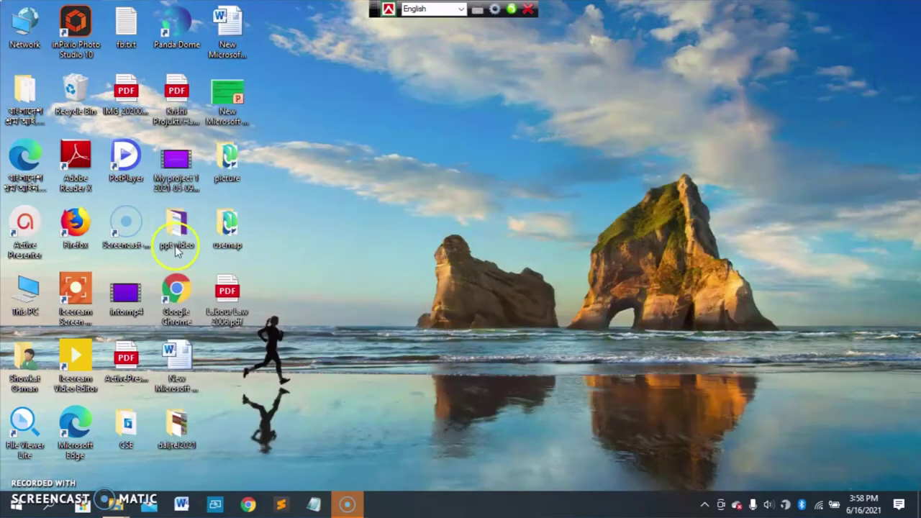
Reopen the usemap folder from the desktop and open indexmap.html in the browser
right_click(236, 218)
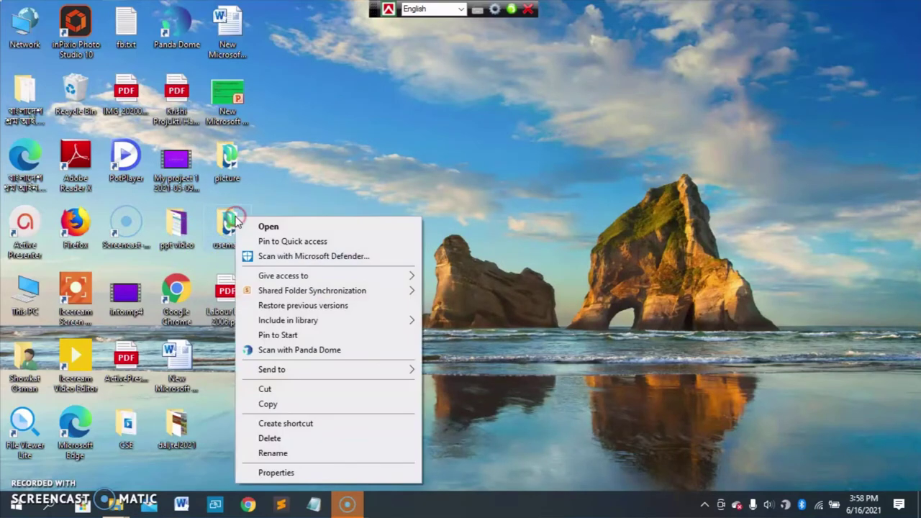
left_click(267, 226)
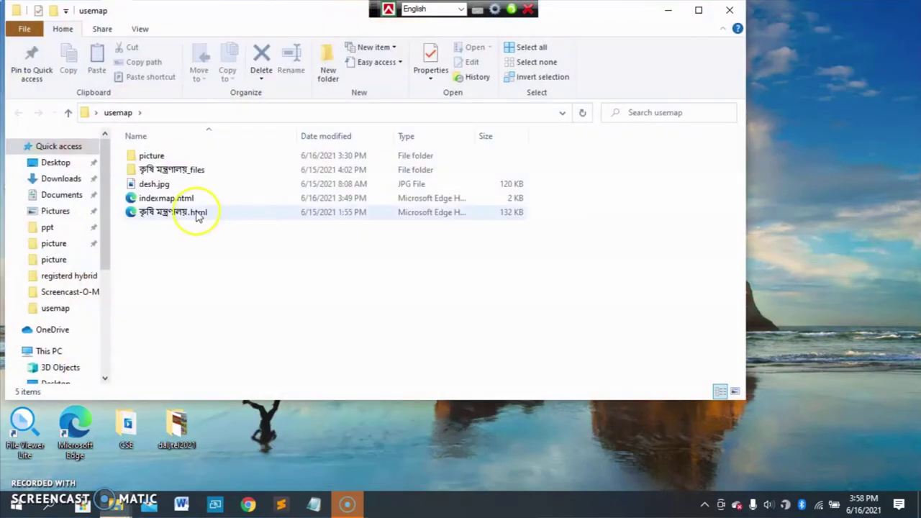
left_click(165, 200)
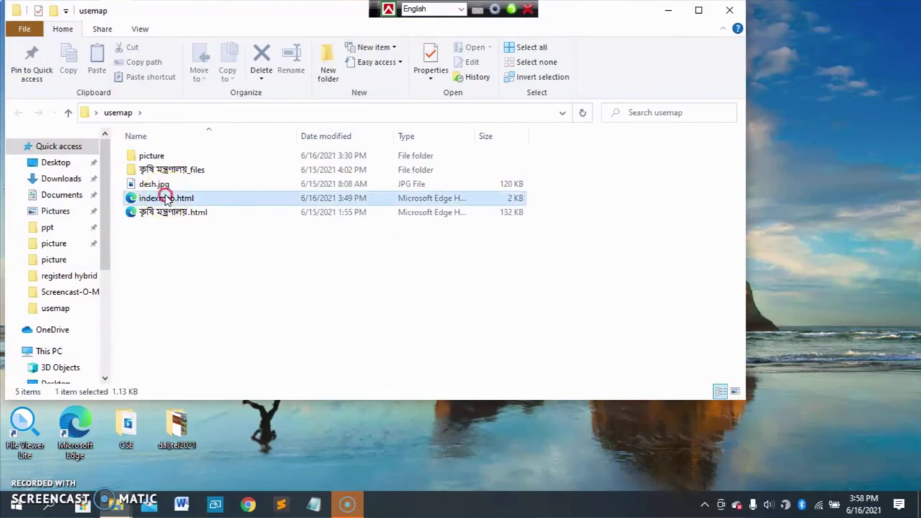
right_click(170, 199)
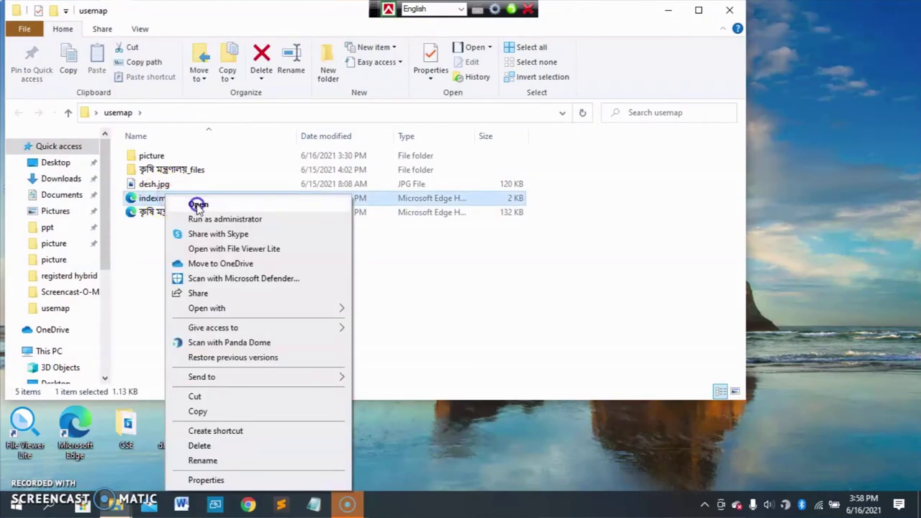
left_click(198, 205)
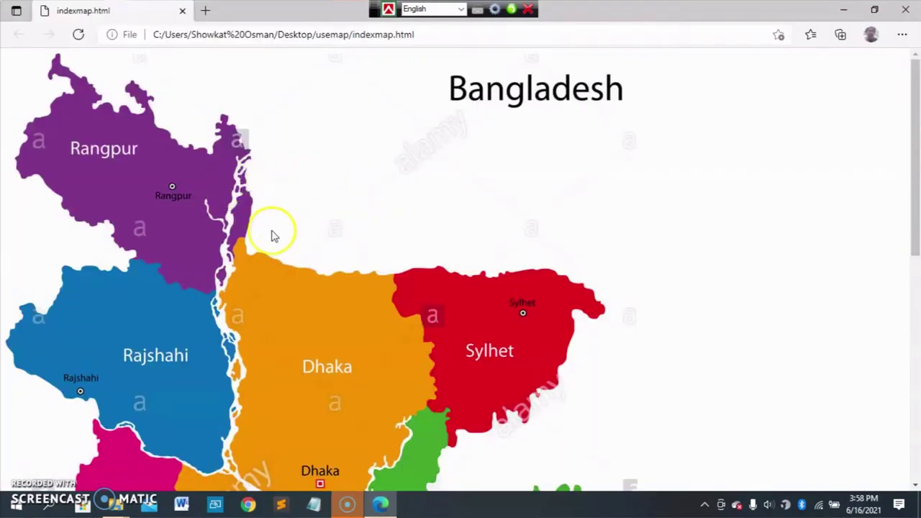
Test the rosho and litchi links in the Rangpur region and the mango link in Rajshahi, returning to the map after each
left_click(195, 237)
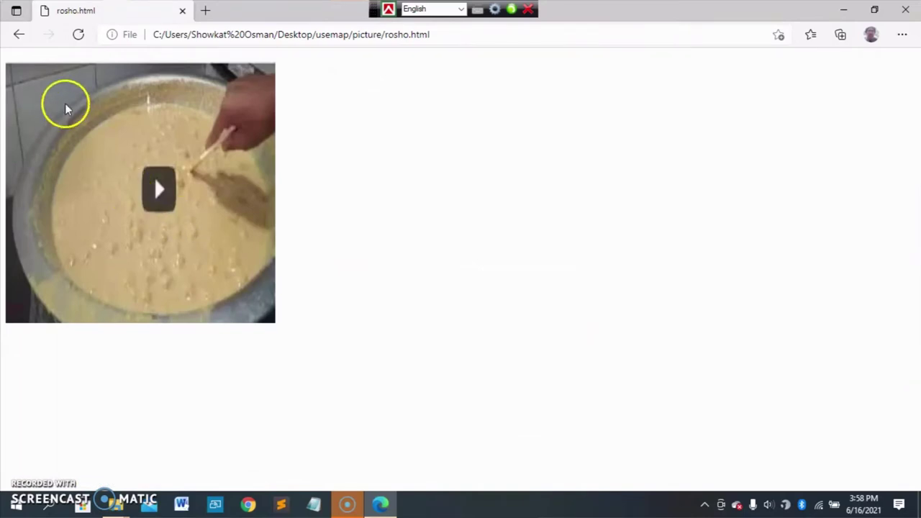
left_click(19, 38)
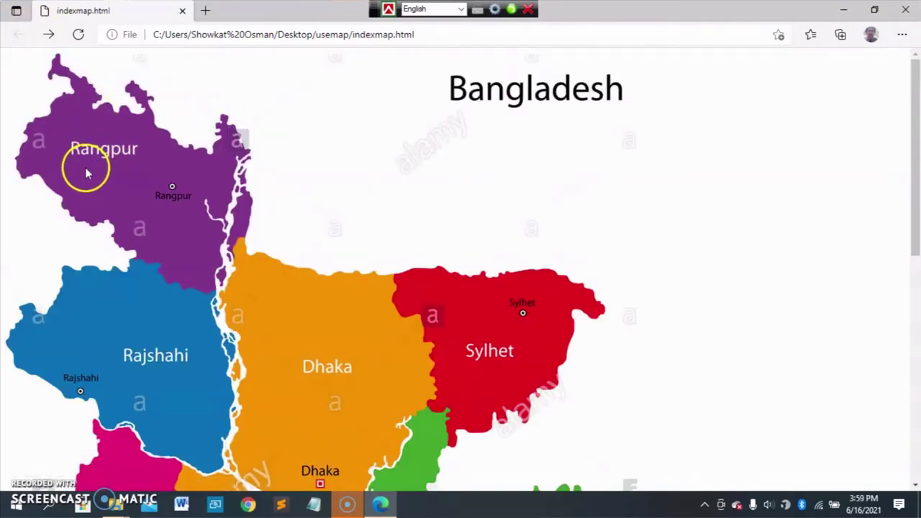
left_click(78, 161)
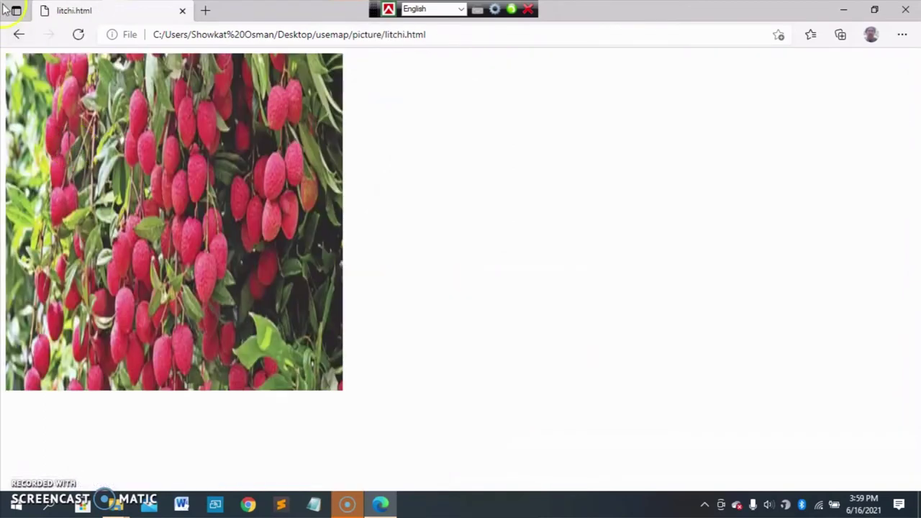
left_click(15, 34)
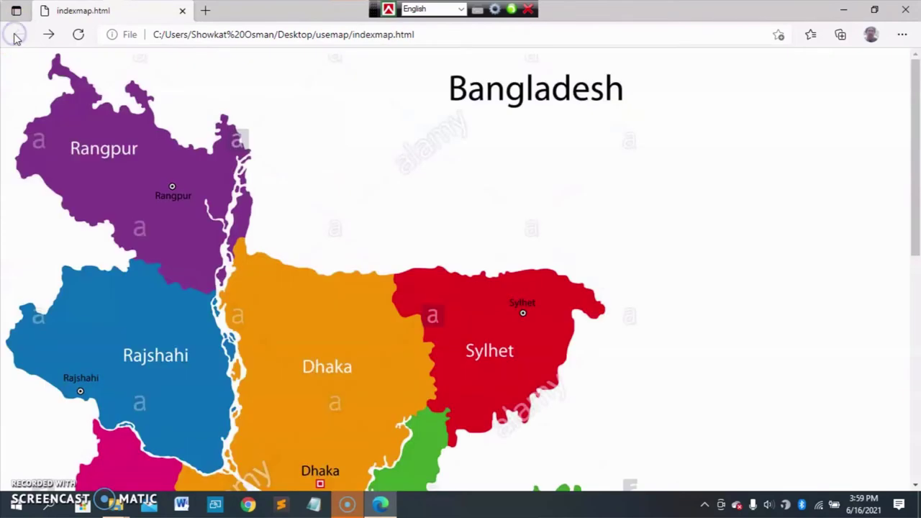
left_click(93, 326)
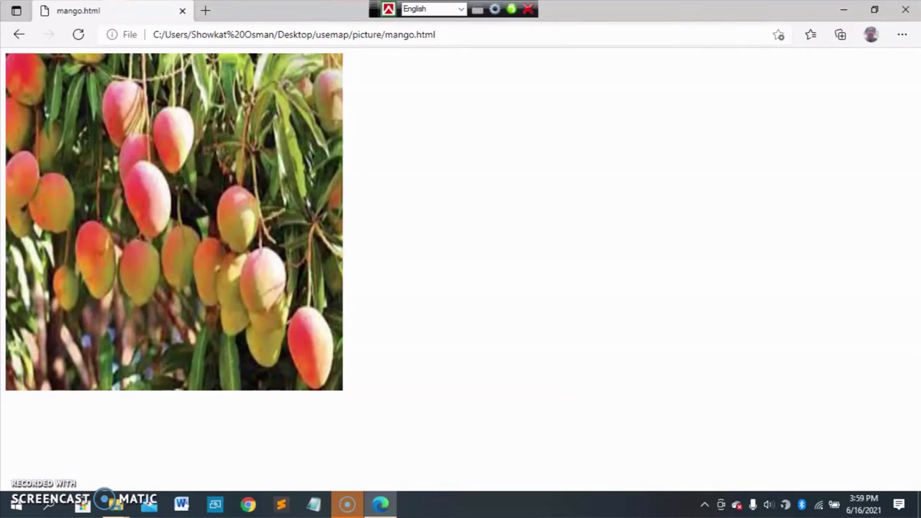
left_click(19, 35)
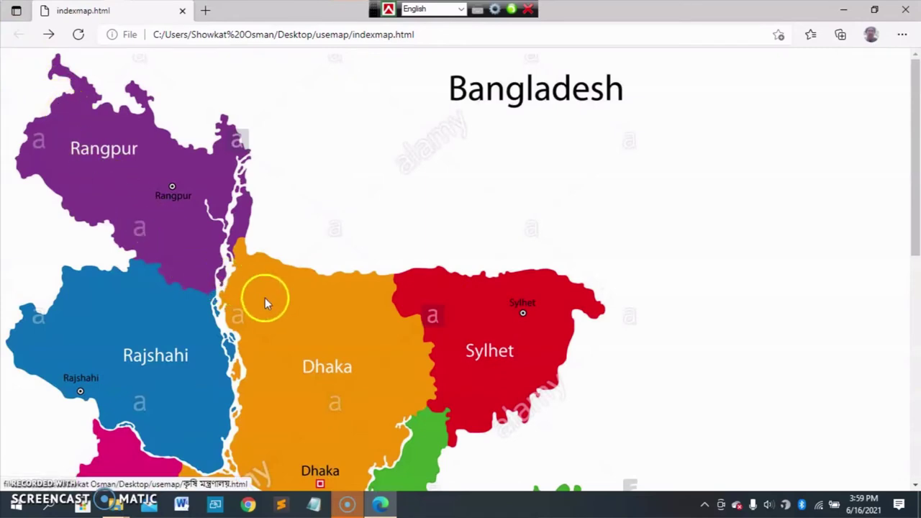
Test the pina link in the Dhaka region and the tea link in Sylhet, returning to the map after each
left_click(314, 316)
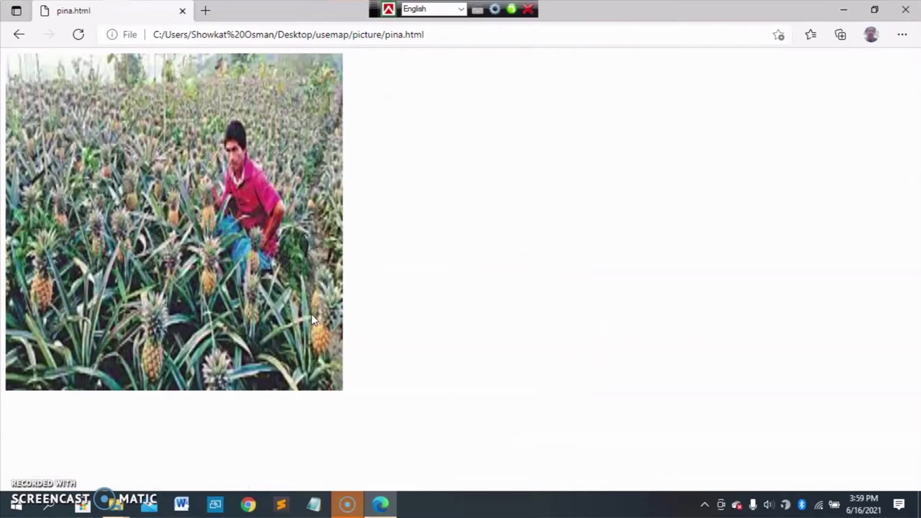
left_click(20, 33)
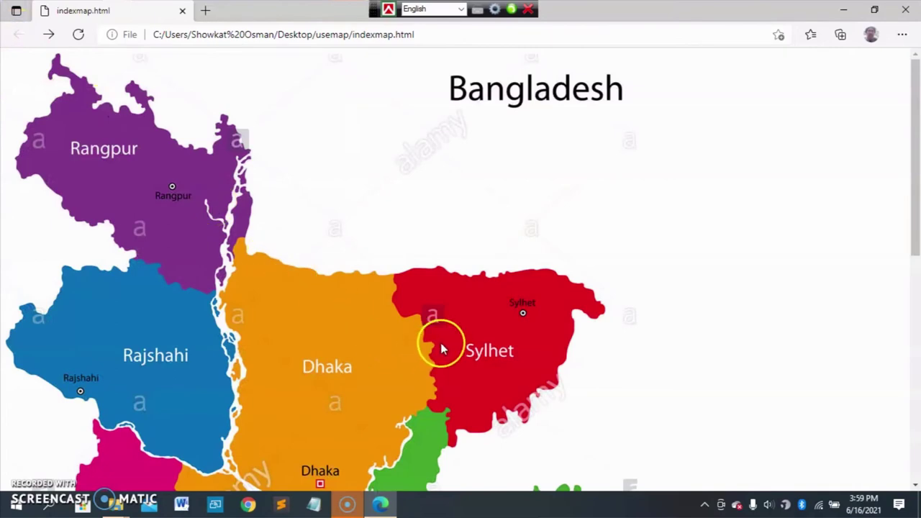
left_click(490, 325)
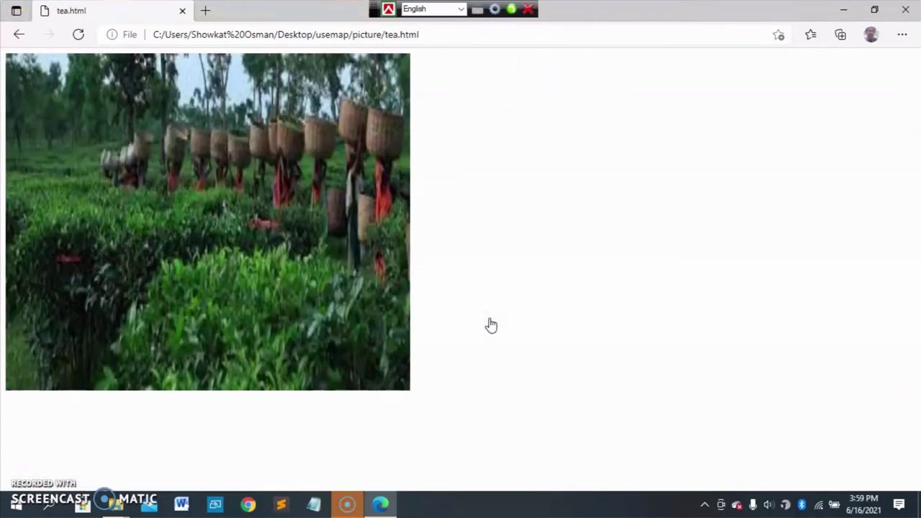
left_click(18, 34)
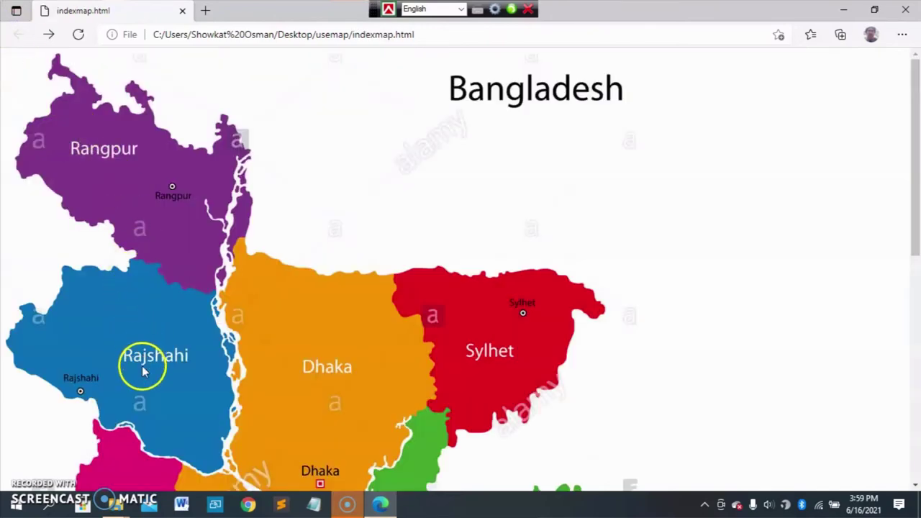
Test the কৃষি মন্ত্রণালয়, picture and doi links around eastern Rajshahi and its Rangpur border, returning to the map after each
left_click(199, 276)
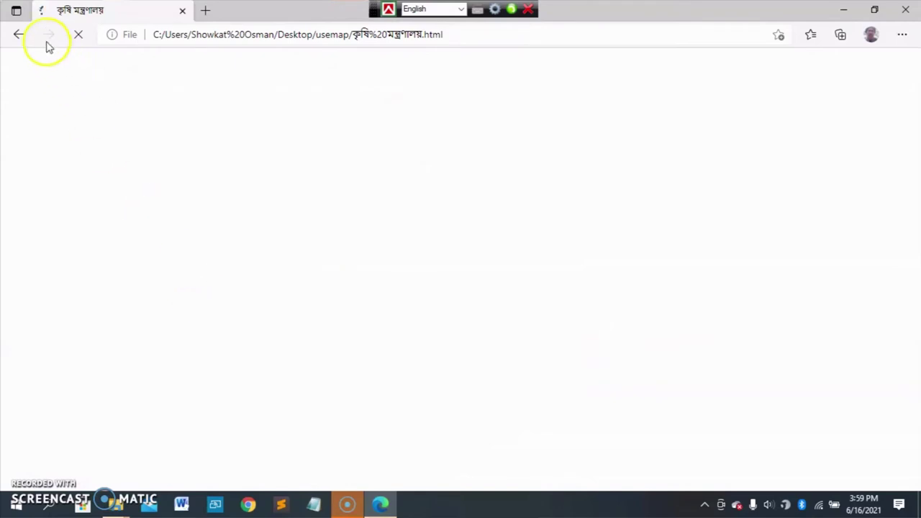
left_click(22, 35)
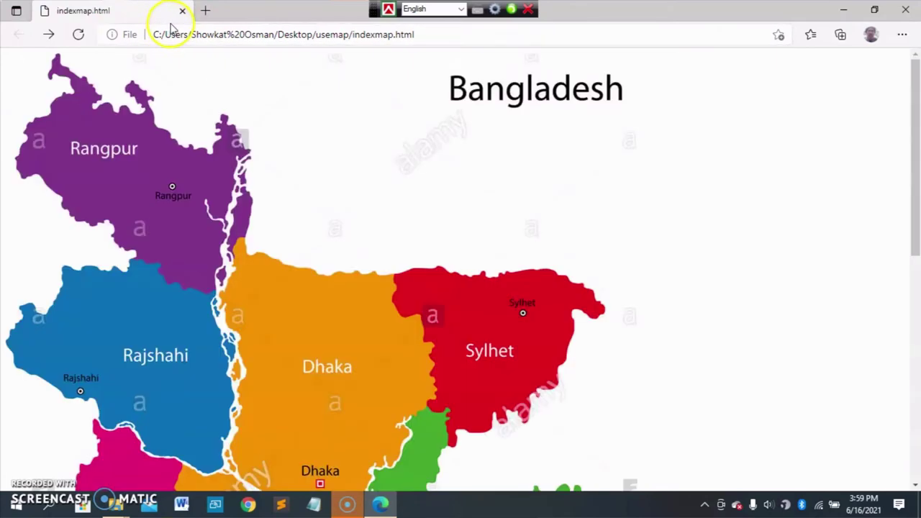
left_click(198, 339)
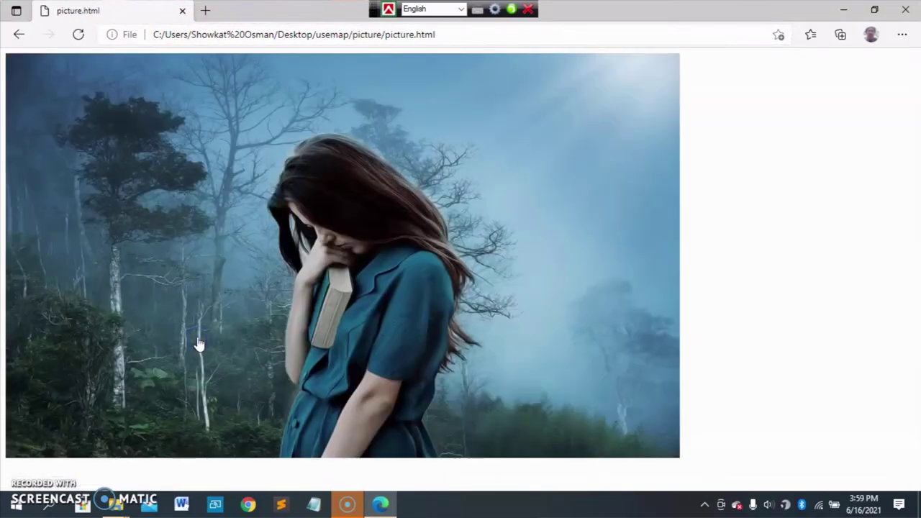
left_click(20, 35)
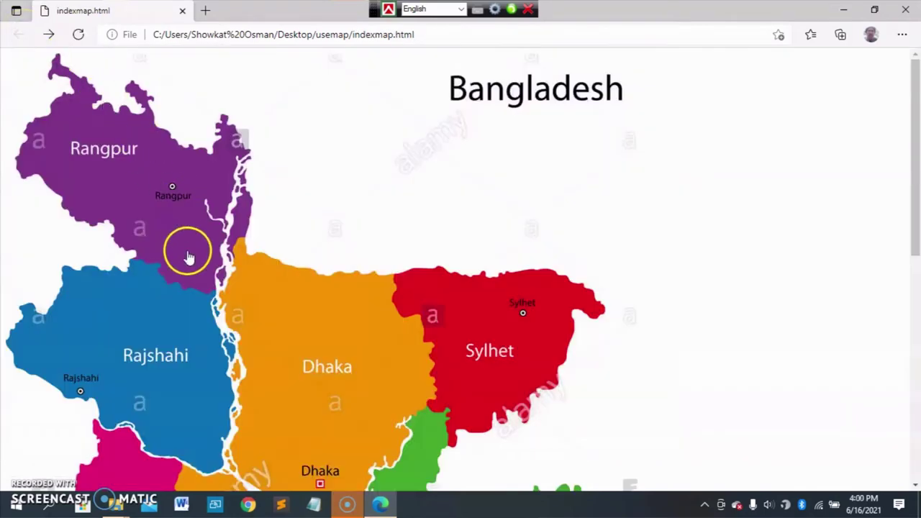
left_click(182, 277)
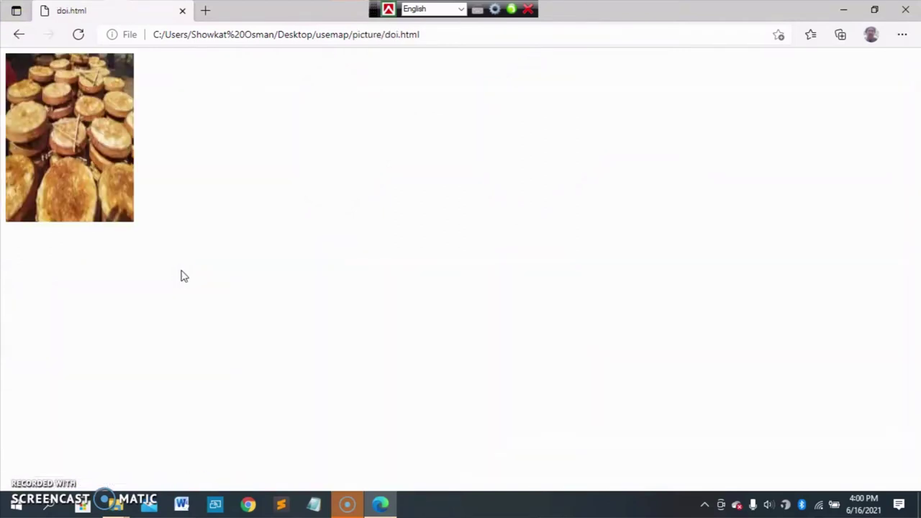
left_click(27, 35)
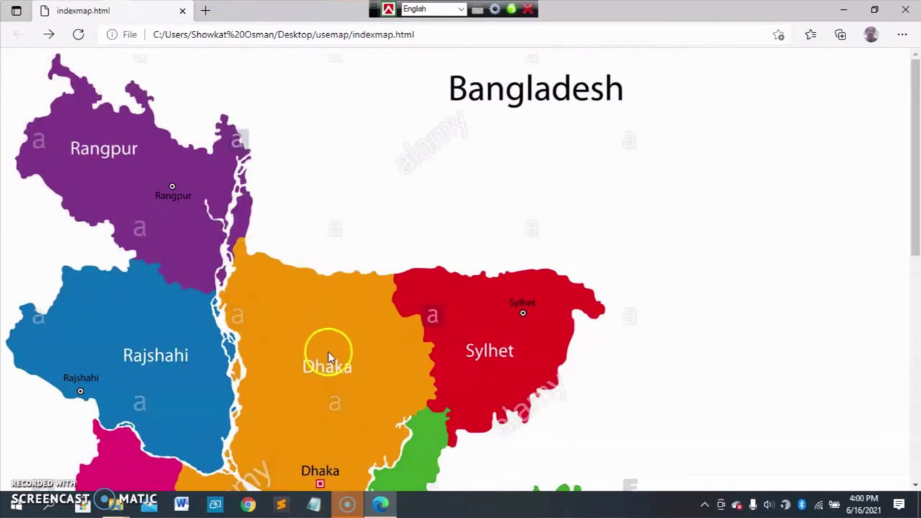
Test the hilsha link in the southern part of the Dhaka region and return to the map
scroll(328, 351, "down", 5)
left_click(338, 199)
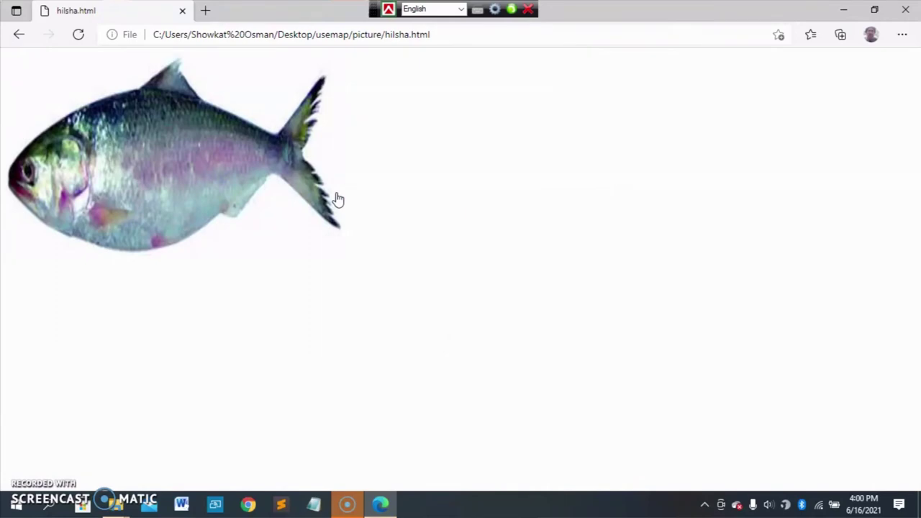
left_click(17, 35)
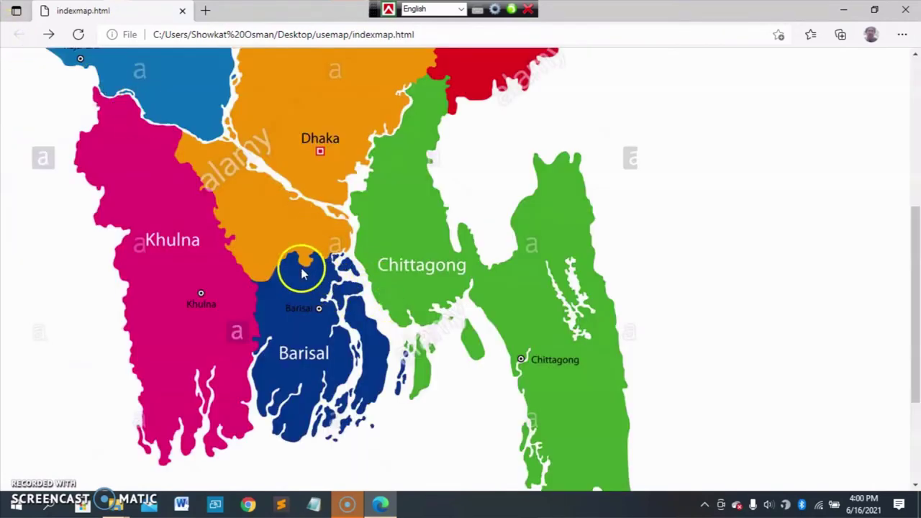
Check the Khulna region of the map for a link, and close the browser and the usemap folder window
scroll(298, 266, "up", 2)
scroll(302, 270, "up", 1)
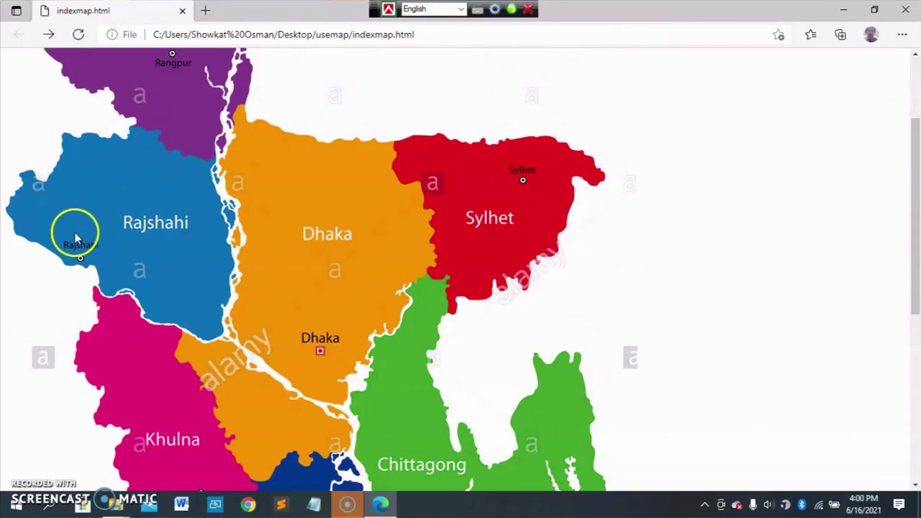
scroll(148, 251, "down", 4)
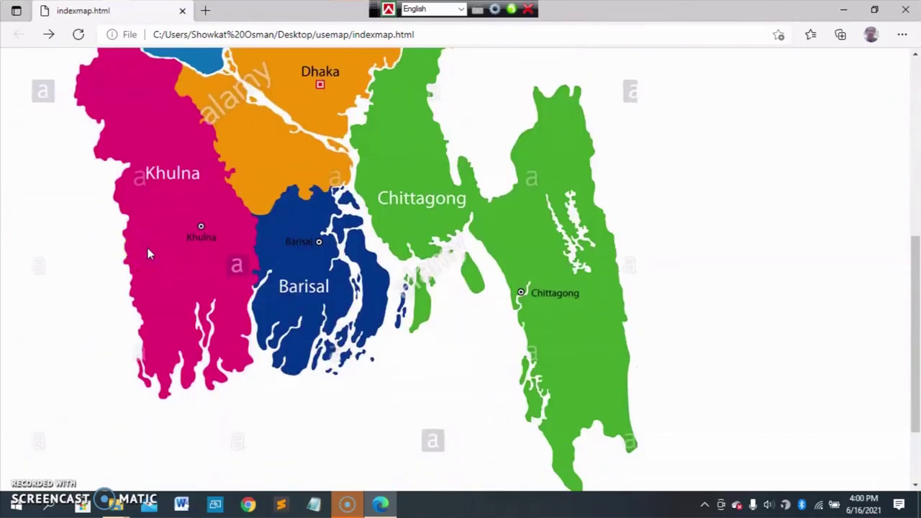
left_click(123, 309)
scroll(235, 311, "up", 4)
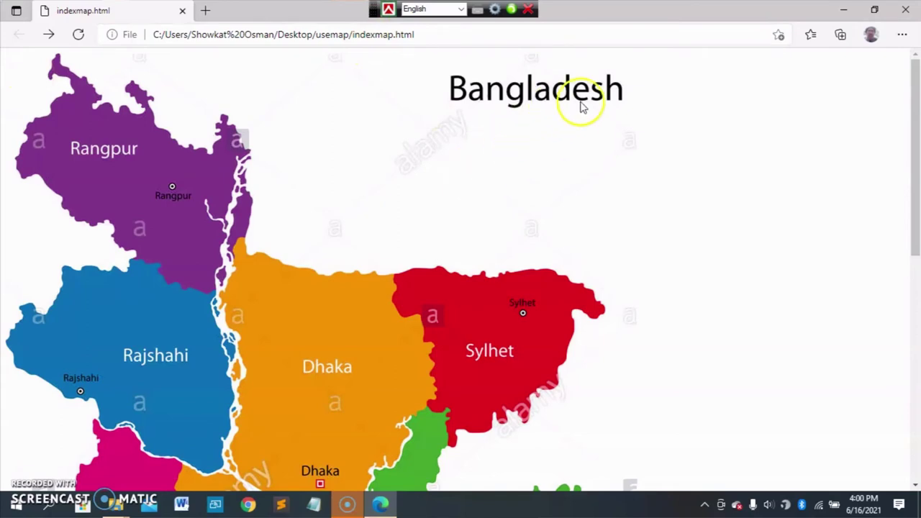
left_click(907, 12)
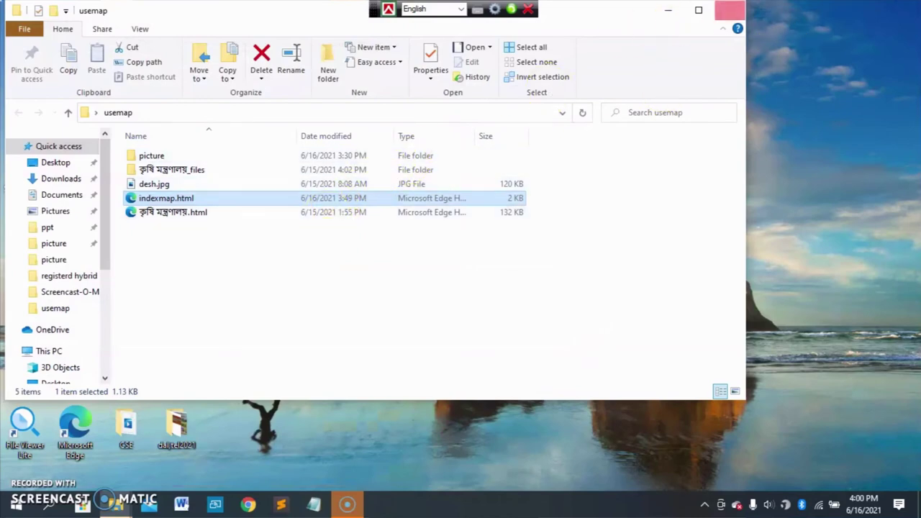
left_click(731, 10)
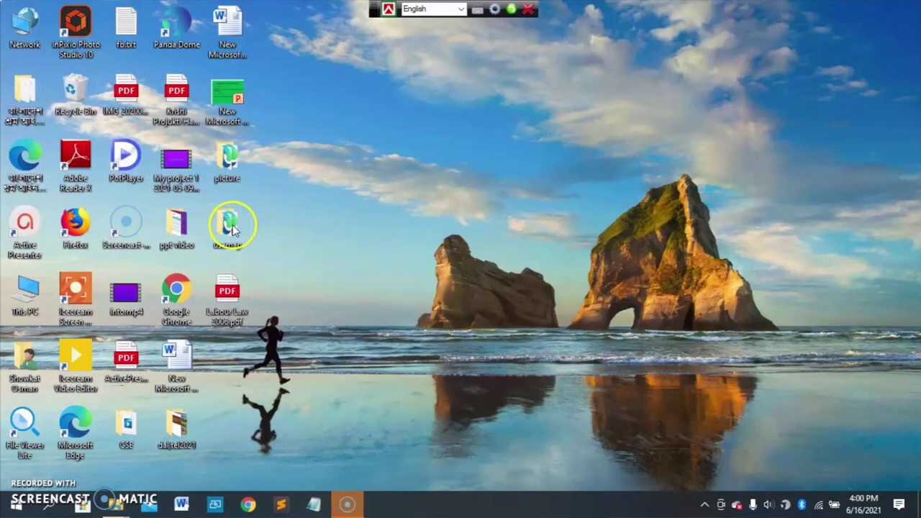
Open the picture folder on the desktop twice to examine its HTML pages and matching images, closing it after each look
right_click(234, 159)
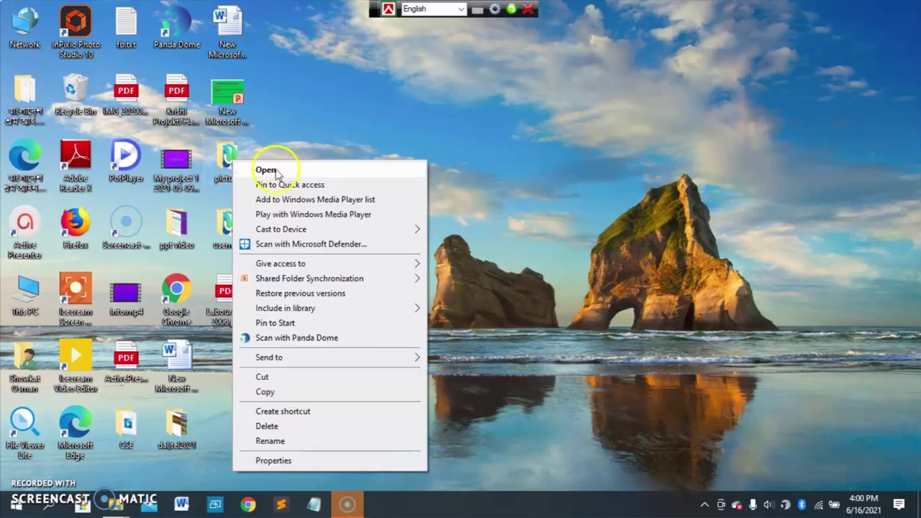
left_click(270, 171)
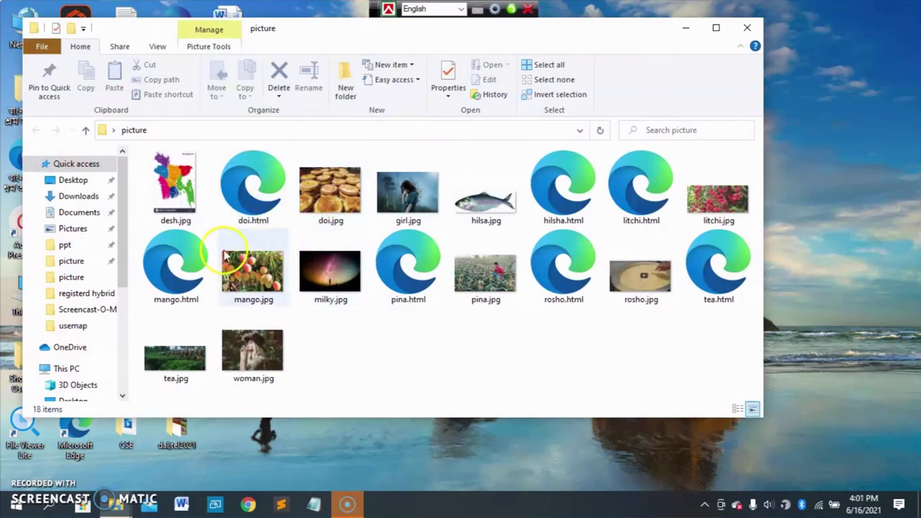
left_click(748, 29)
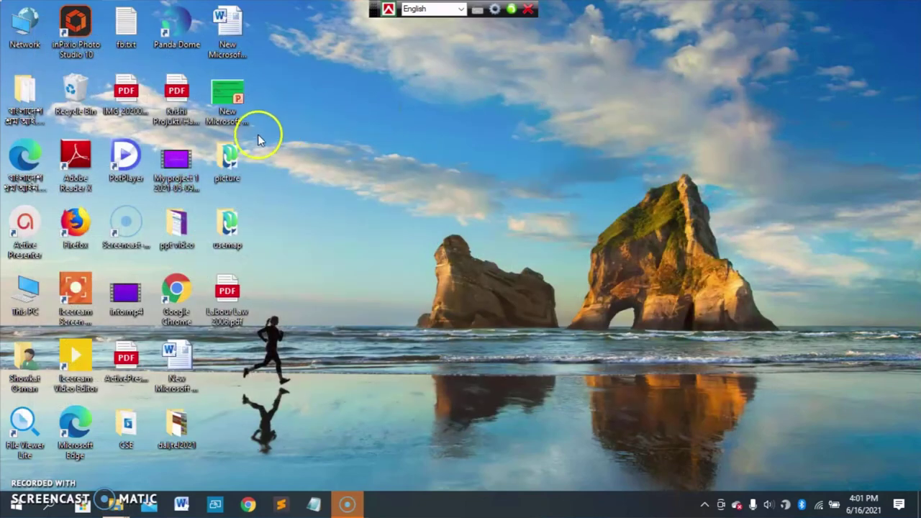
right_click(232, 164)
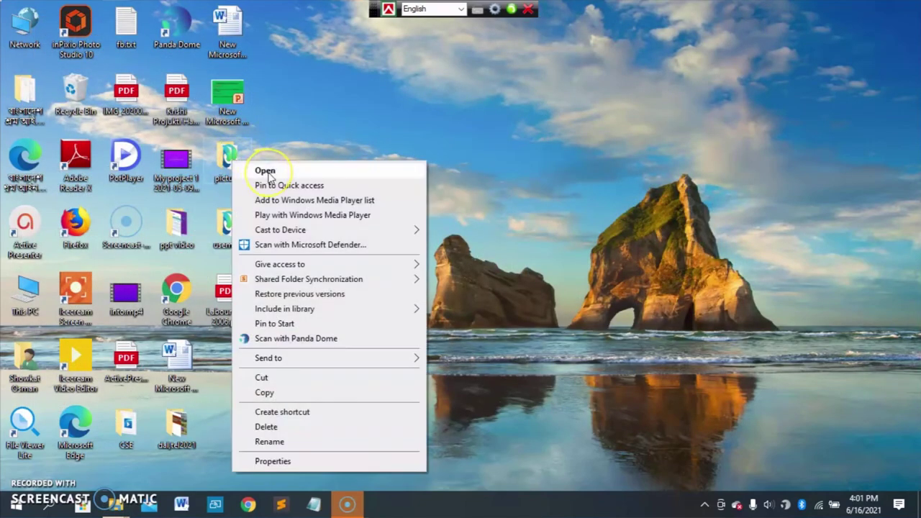
left_click(266, 172)
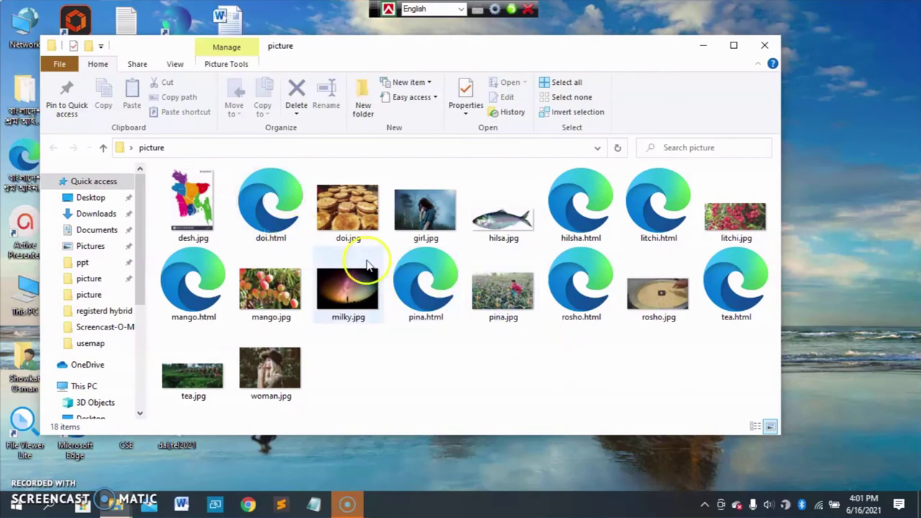
left_click(765, 45)
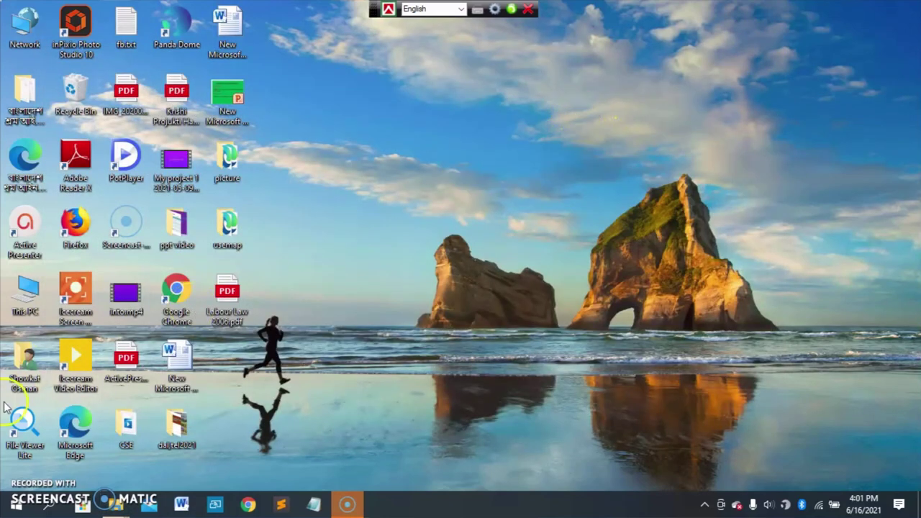
Open the usemap folder on the desktop, examine its files and subfolders, and close it
right_click(232, 230)
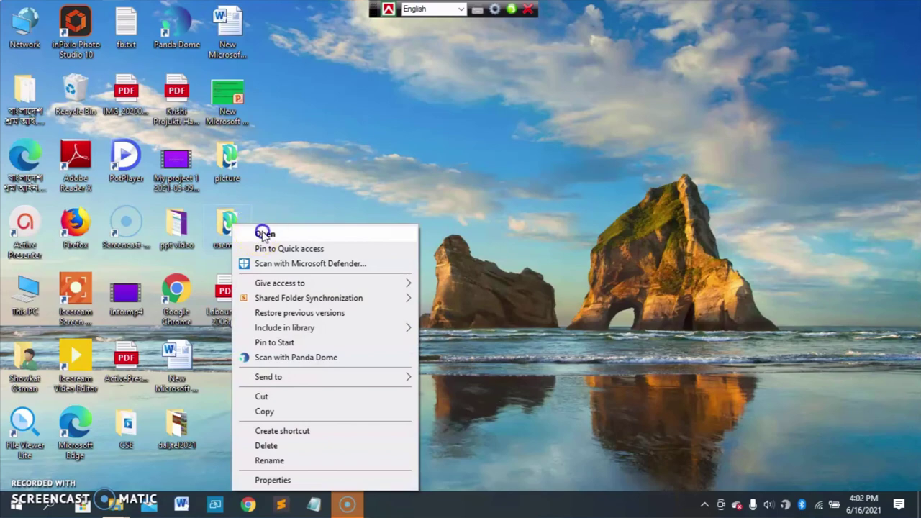
left_click(263, 235)
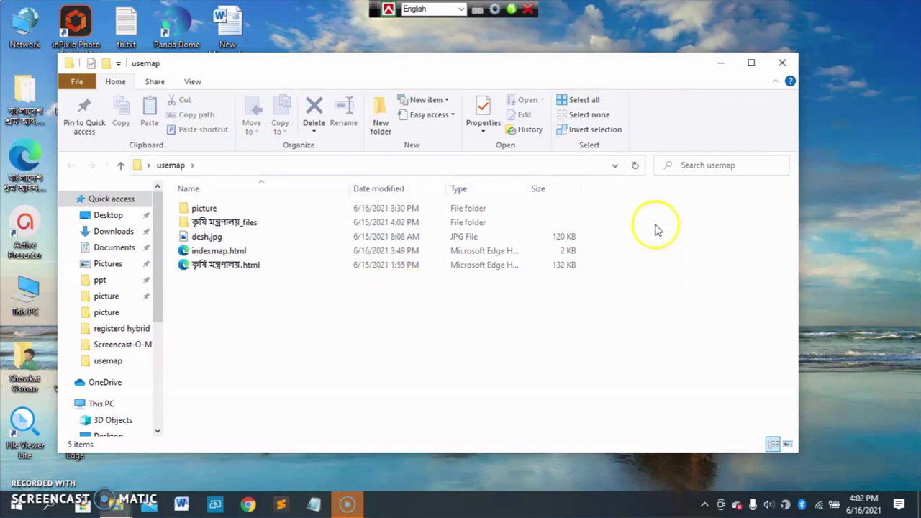
left_click(783, 65)
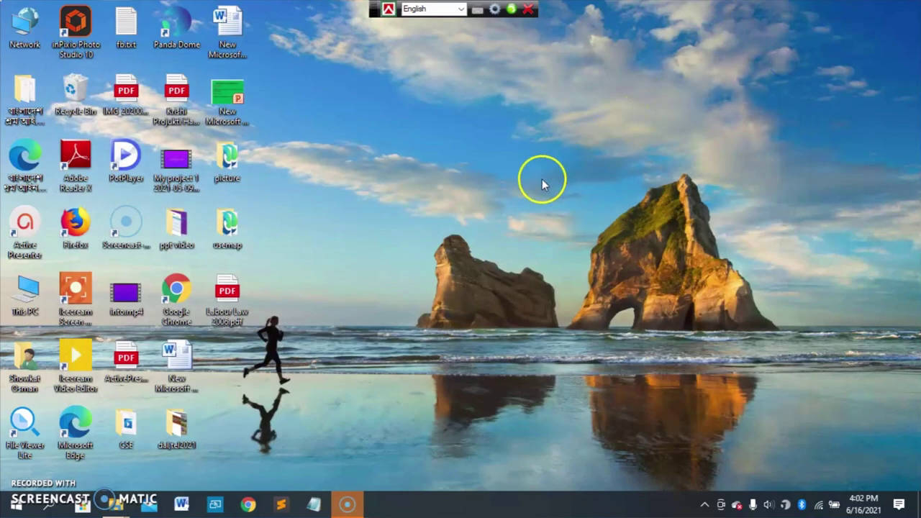